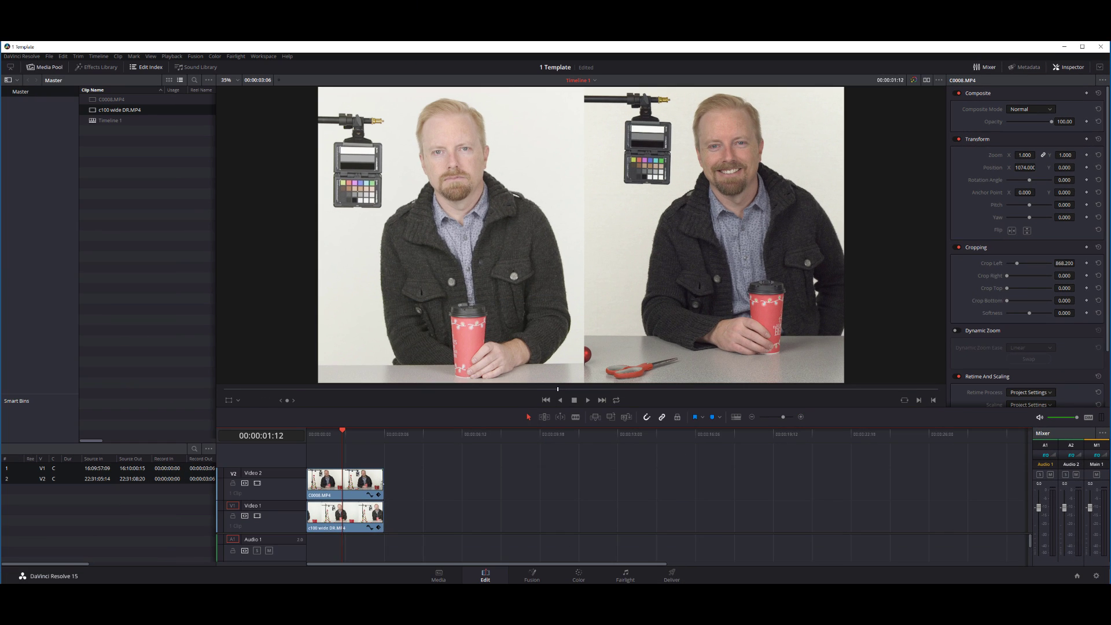
Step: Delete both clips from the timeline and switch to the Media page
key("ctrl+a")
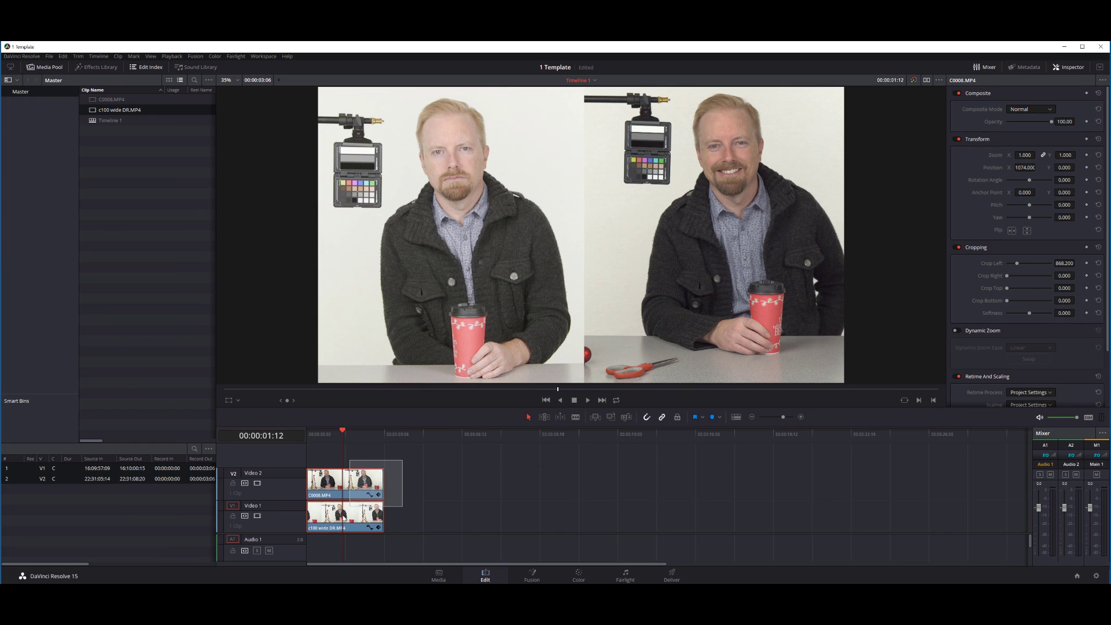
key("Delete")
left_click(440, 577)
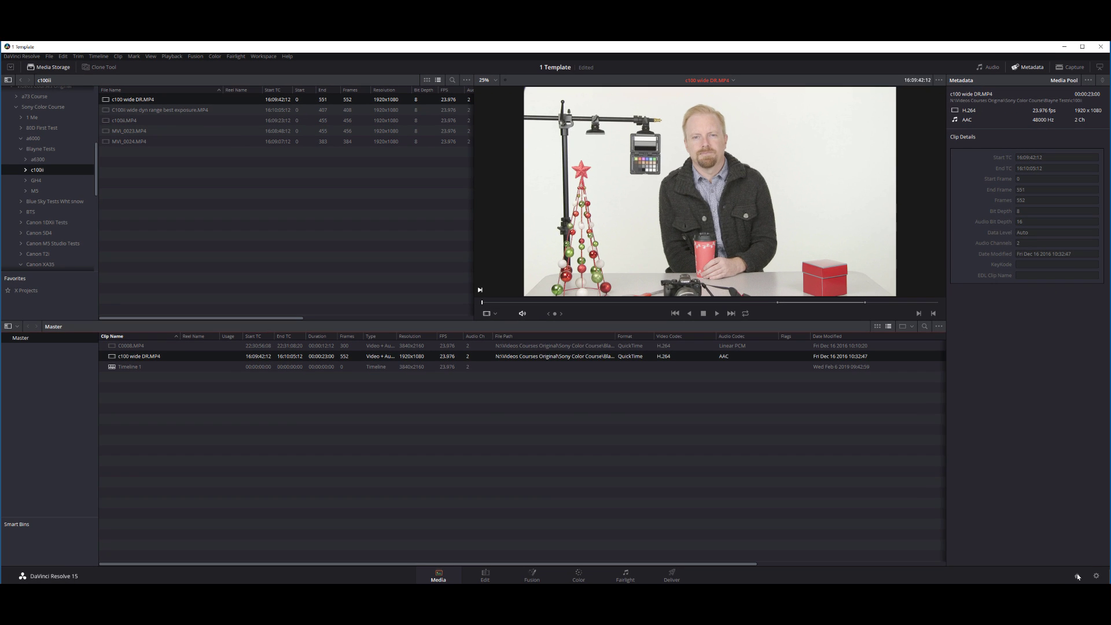
Step: Set the project's timeline resolution to 1920 x 1080 HD and save the settings
left_click(1096, 576)
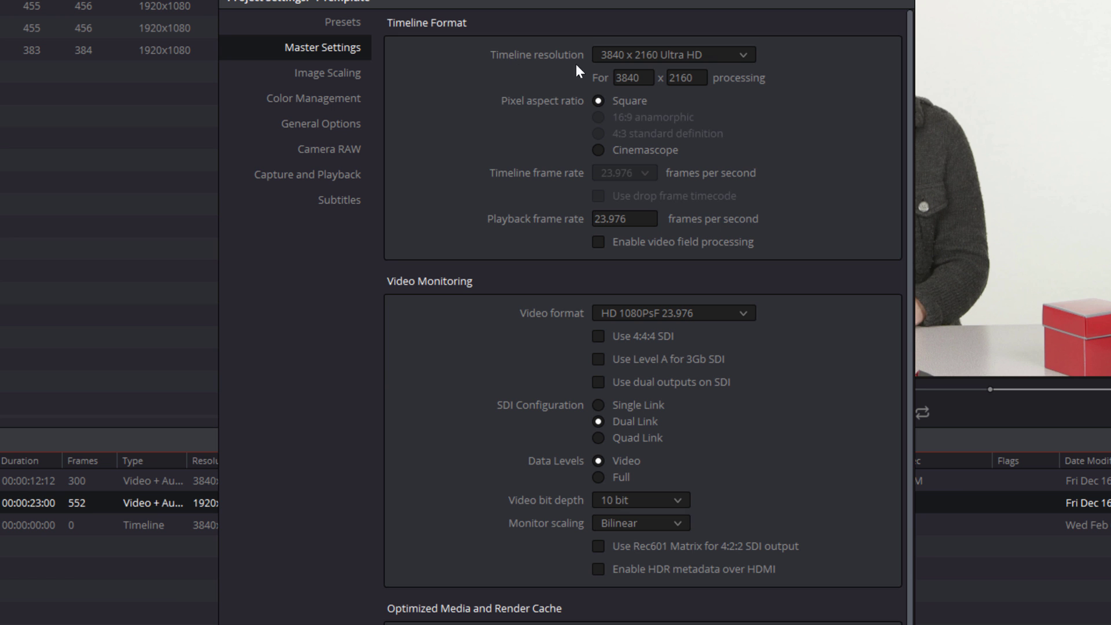
left_click(632, 55)
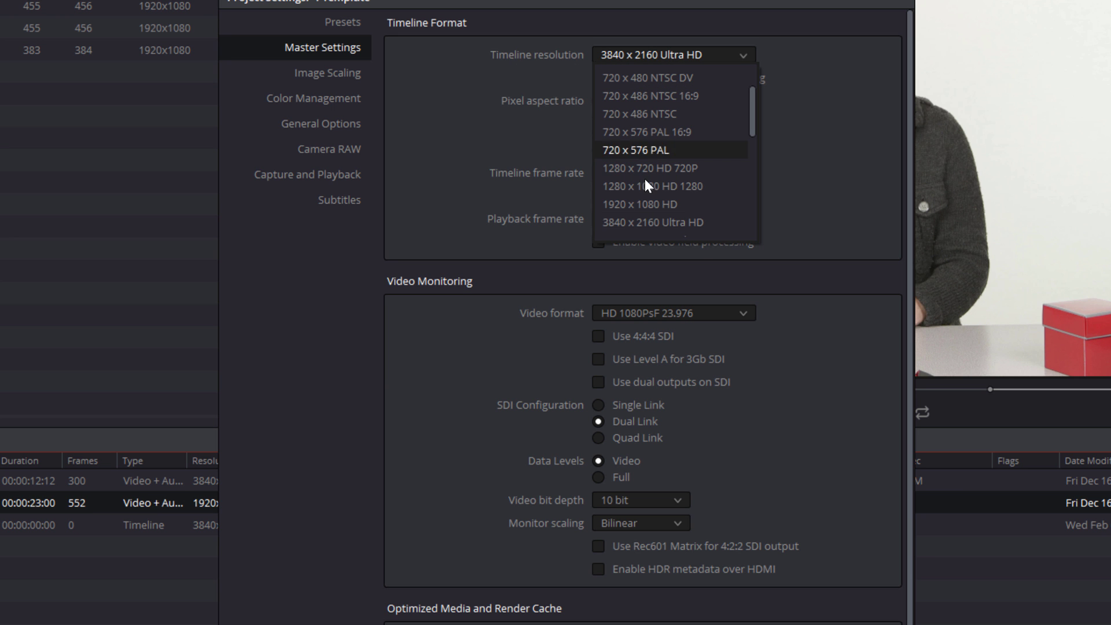
left_click(637, 204)
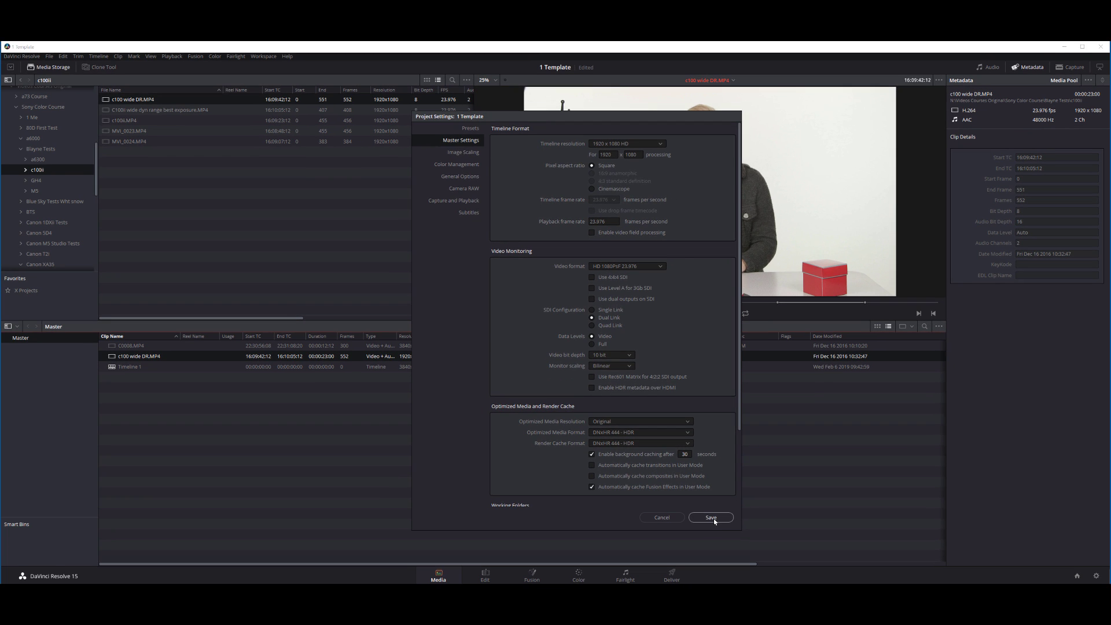
left_click(711, 517)
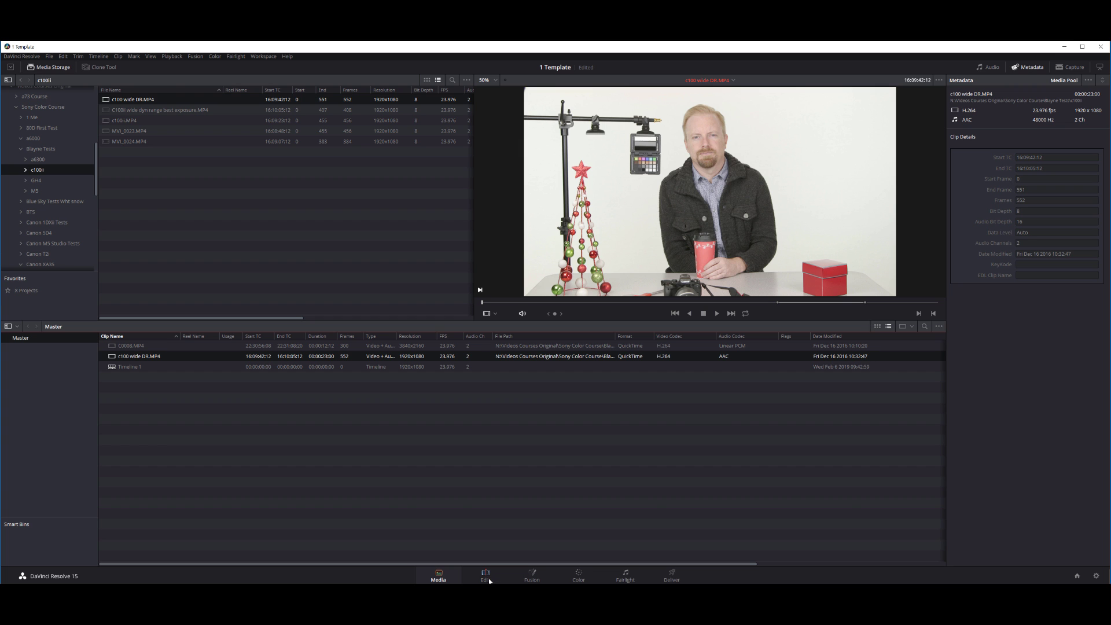
Step: On the Edit page, load C0008.MP4 in the source viewer and undo its accidental timeline placement
left_click(486, 575)
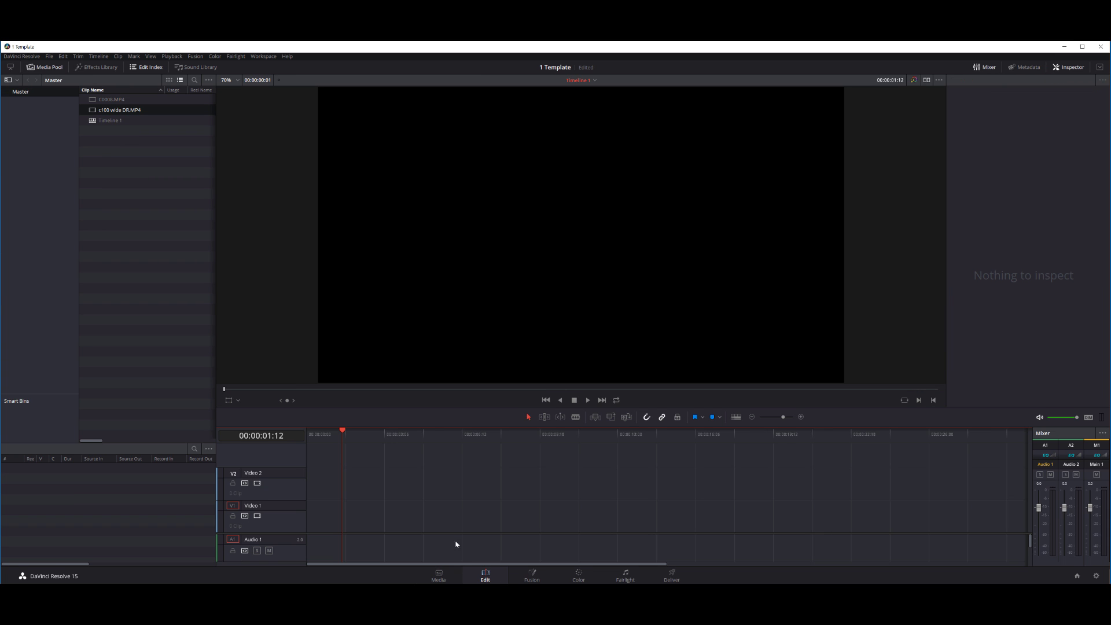
left_click(102, 101)
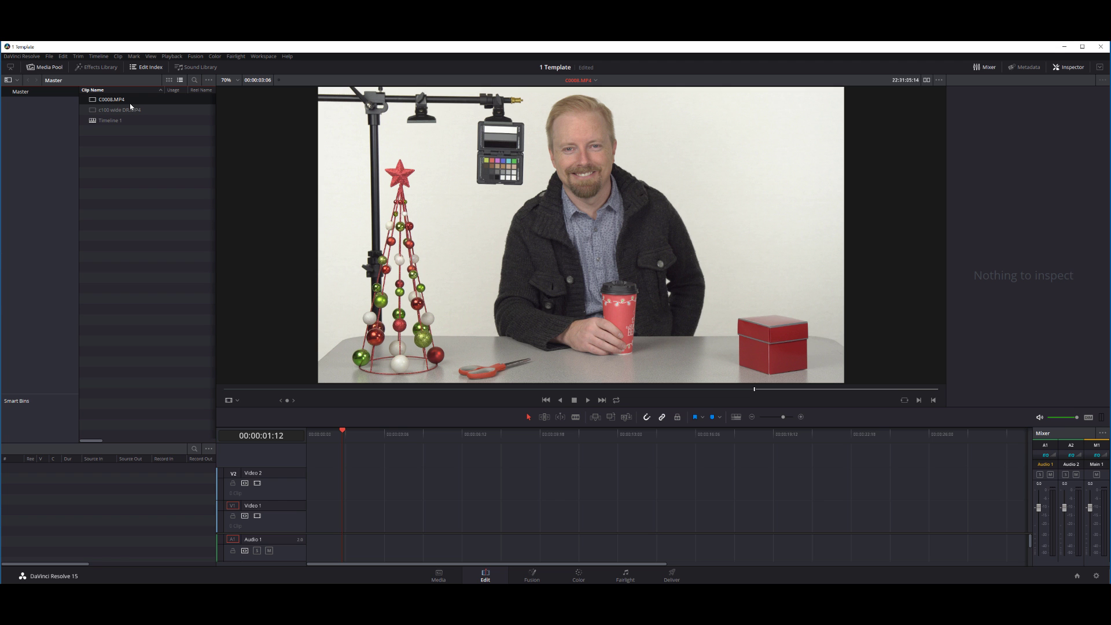
double_click(100, 102)
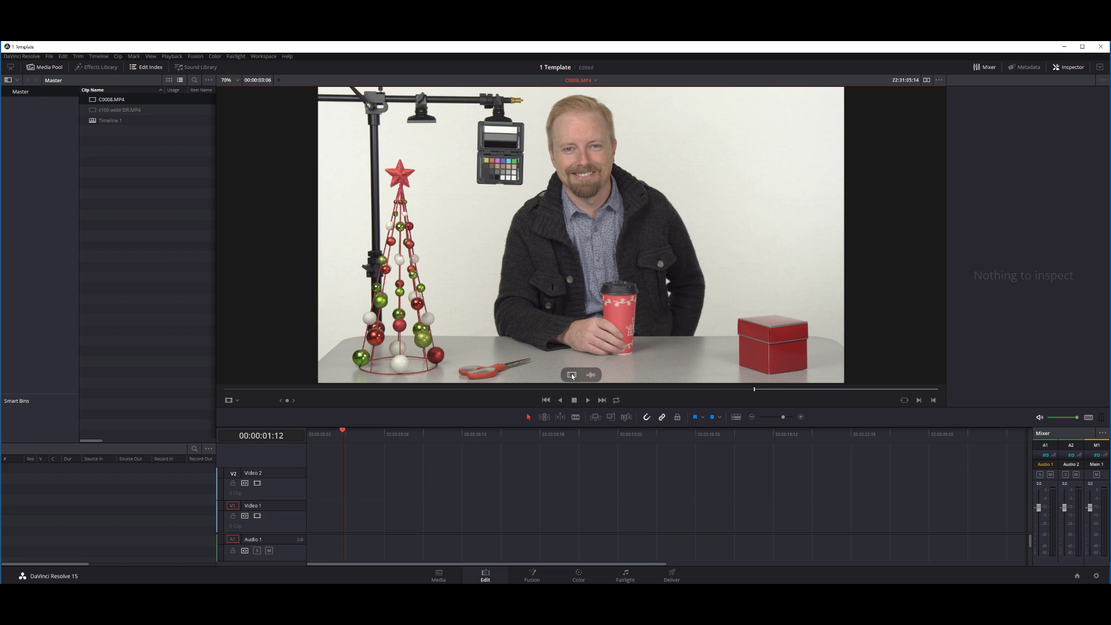
left_click_drag(573, 375, 408, 515)
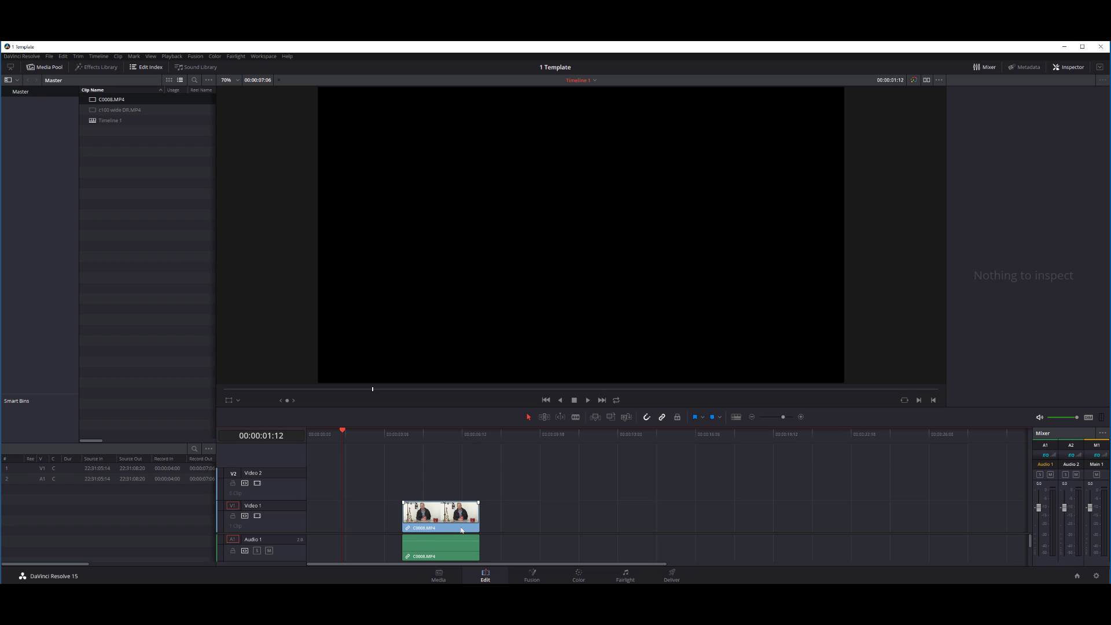
key("ctrl+z")
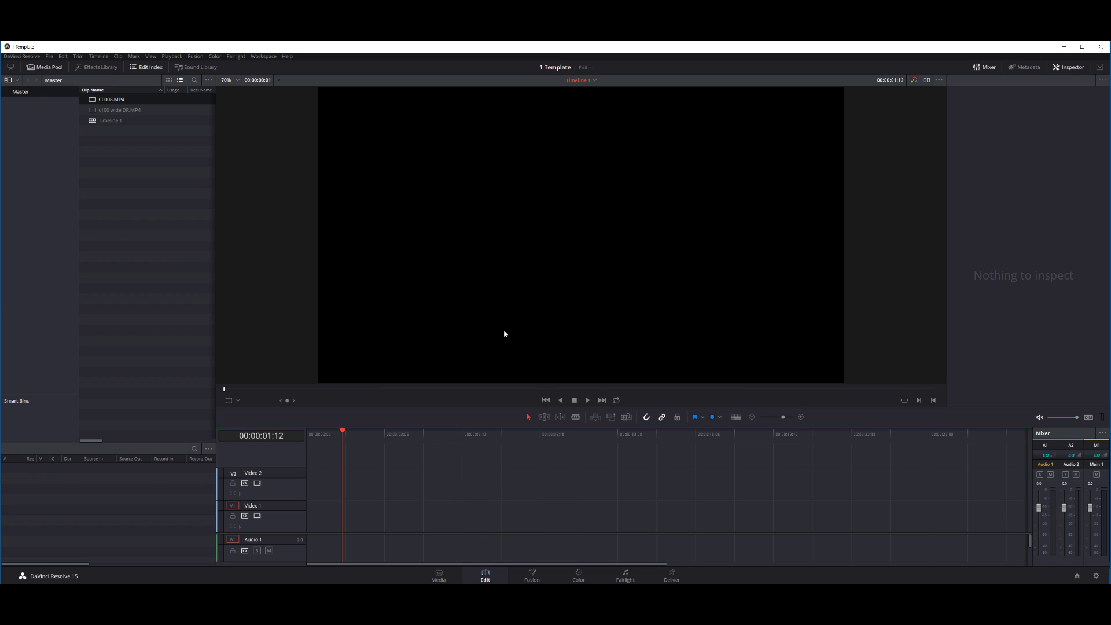
Step: Turn on side-by-side viewers and place C0008.MP4's video at the start of Video 2
double_click(111, 99)
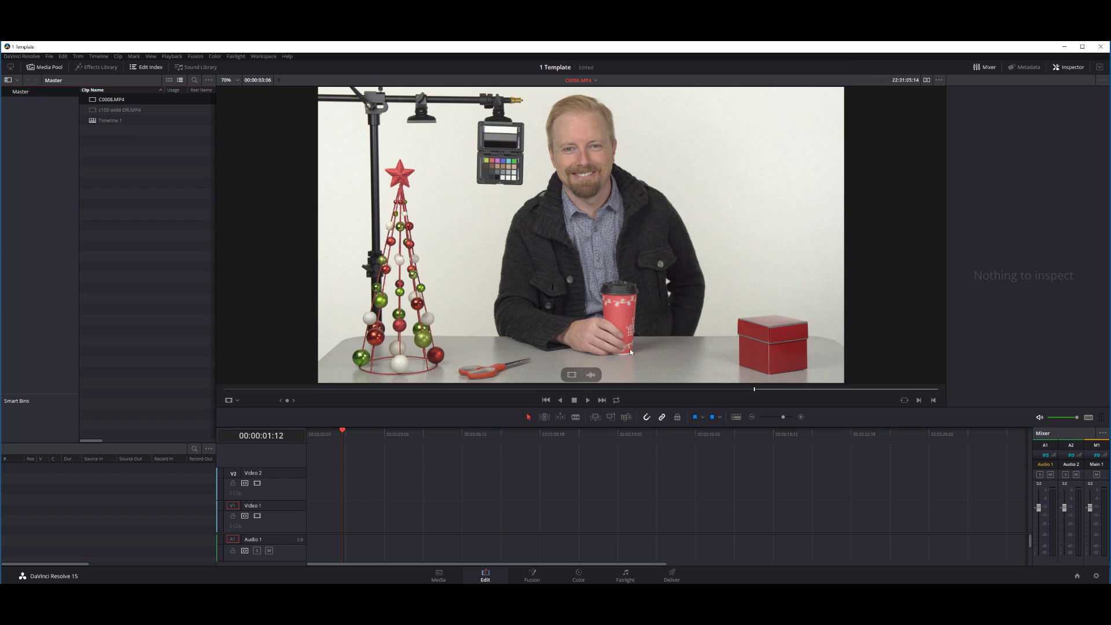
left_click(927, 80)
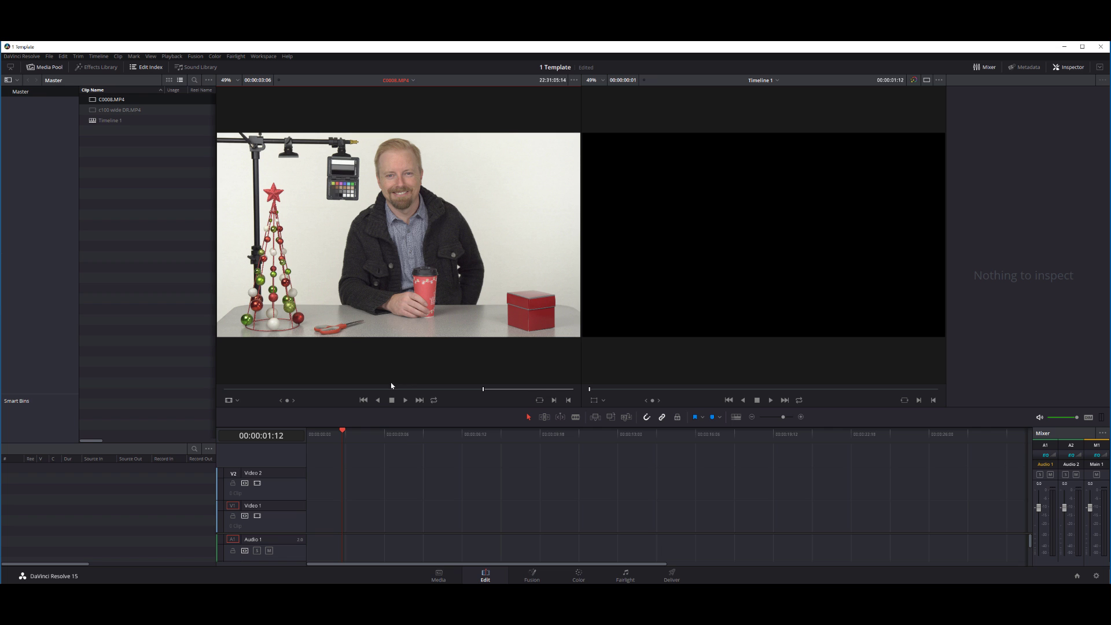
left_click_drag(391, 377, 312, 492)
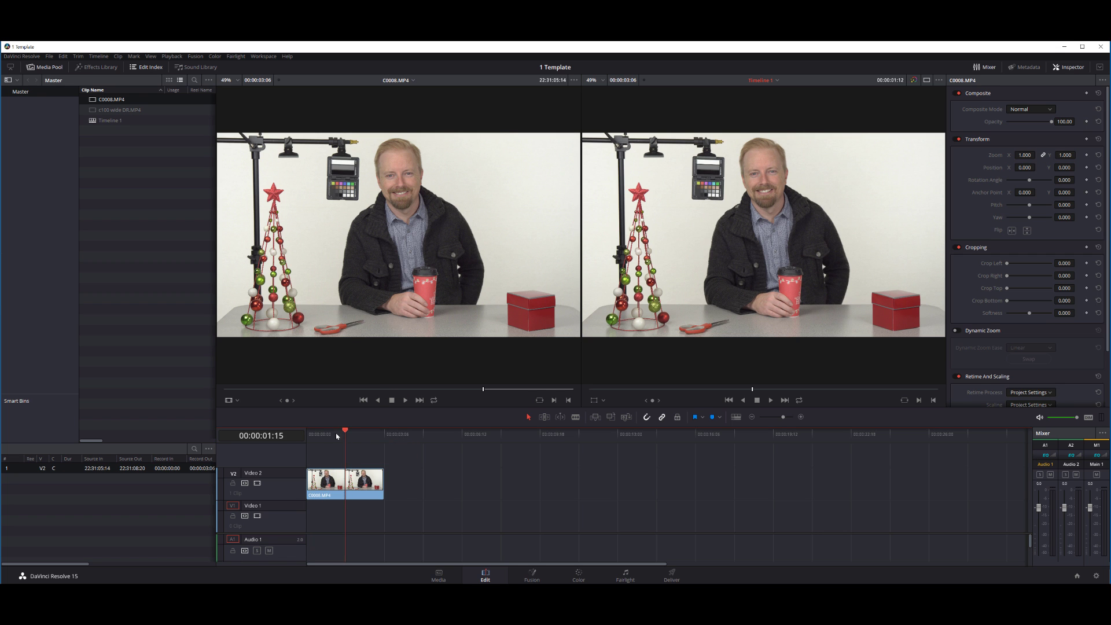
mouse_move(335, 433)
left_mouse_down()
mouse_move(325, 438)
mouse_move(343, 439)
left_mouse_up()
left_click(344, 493)
Step: Place c100 wide DR.MP4's video on Video 1 beneath it
double_click(119, 110)
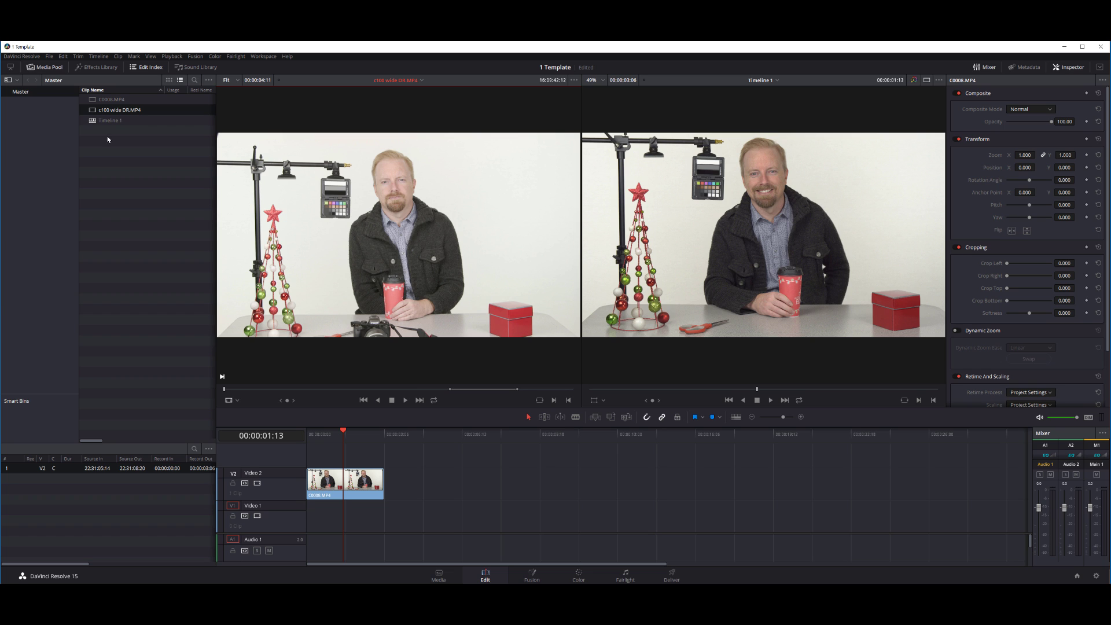
mouse_move(382, 377)
left_click_drag(382, 377, 383, 514)
Step: Give the C0008.MP4 clip on V2 Crop Left 417.400 and Position X 571.000 in the Inspector
key("j")
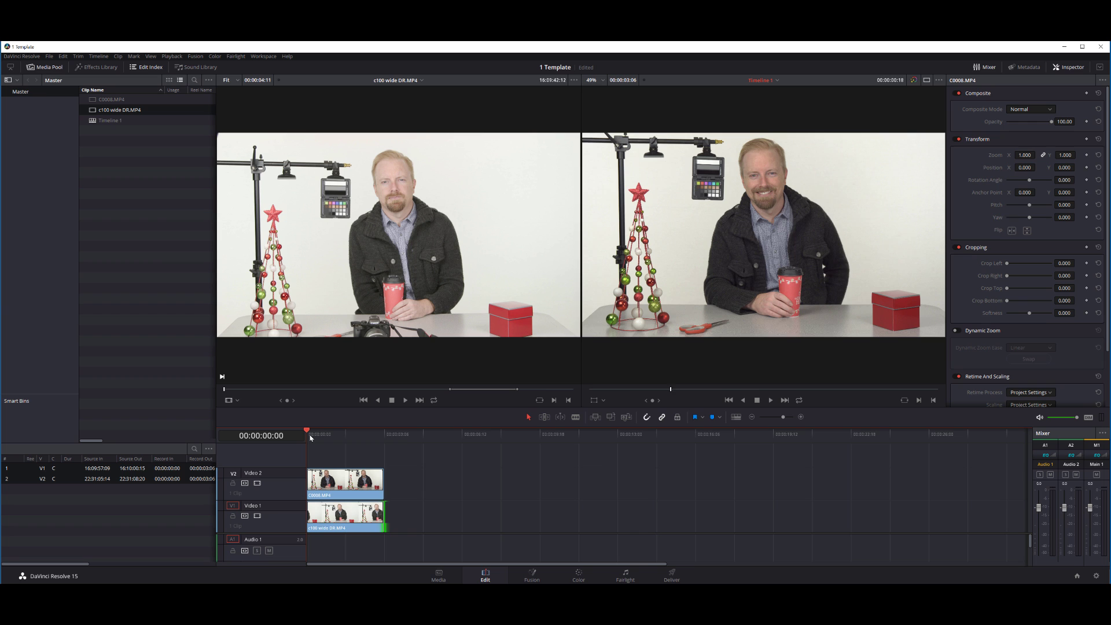
left_click(369, 495)
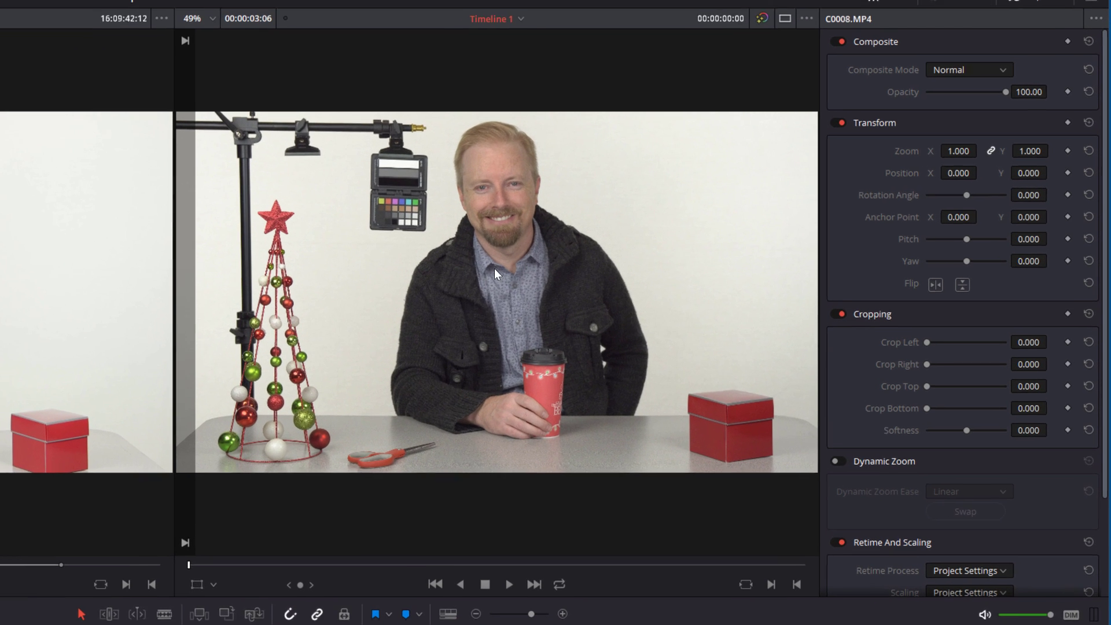
left_click(942, 151)
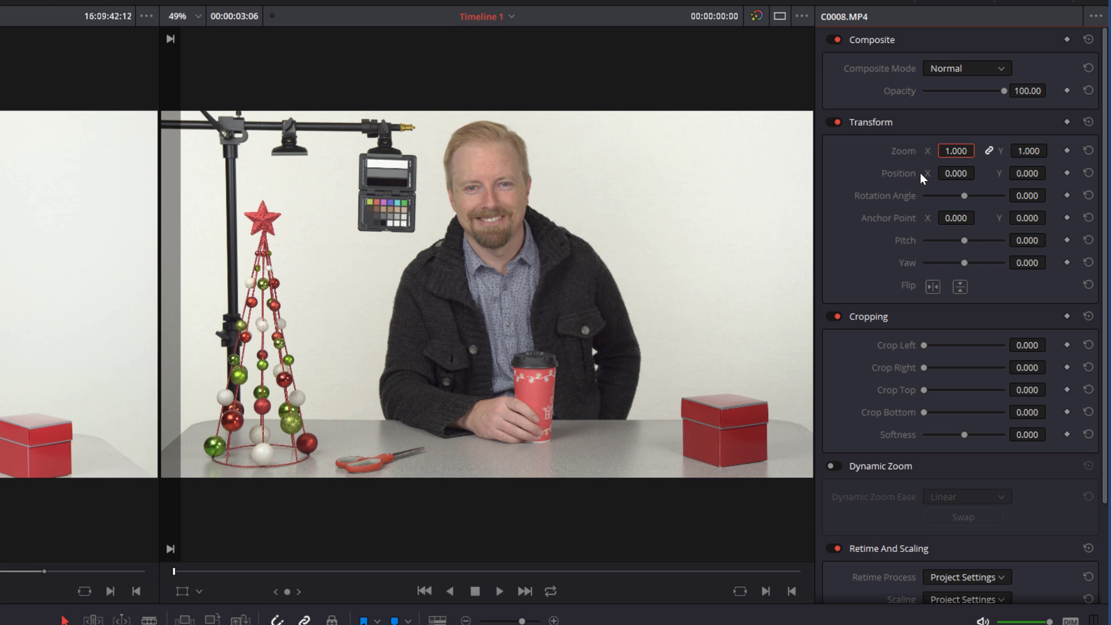
left_click_drag(956, 173, 979, 172)
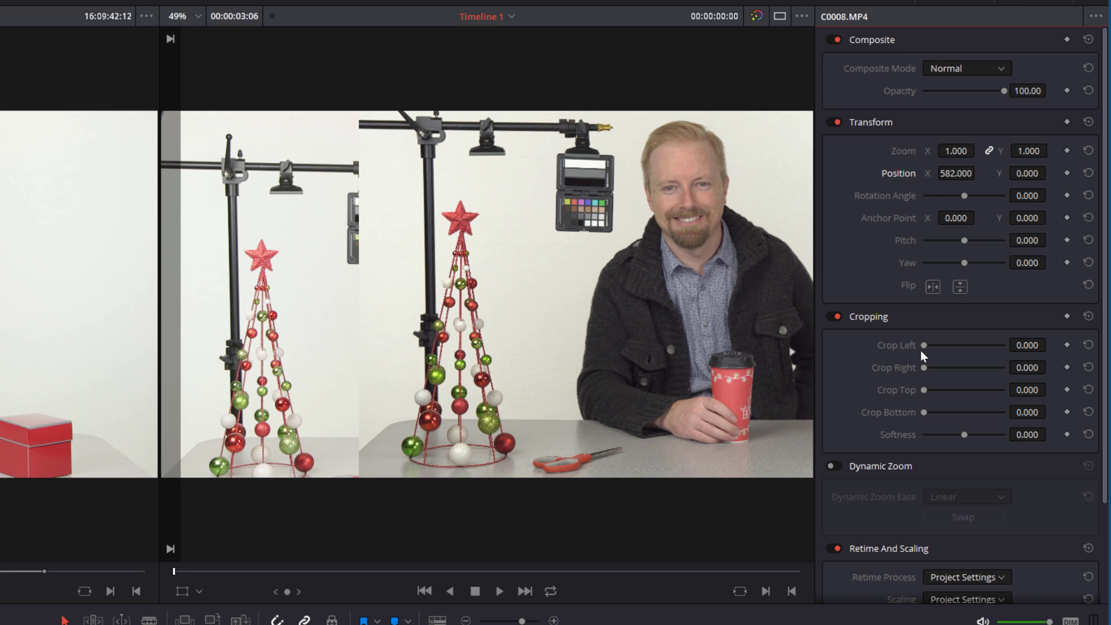
left_click_drag(924, 348, 940, 347)
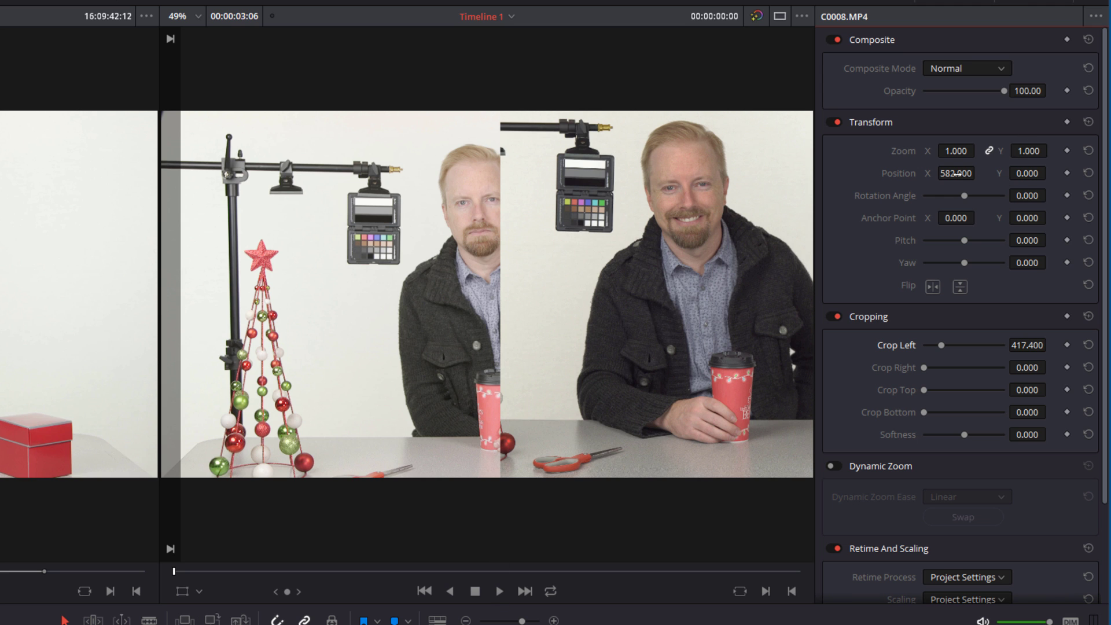
left_click_drag(956, 173, 938, 173)
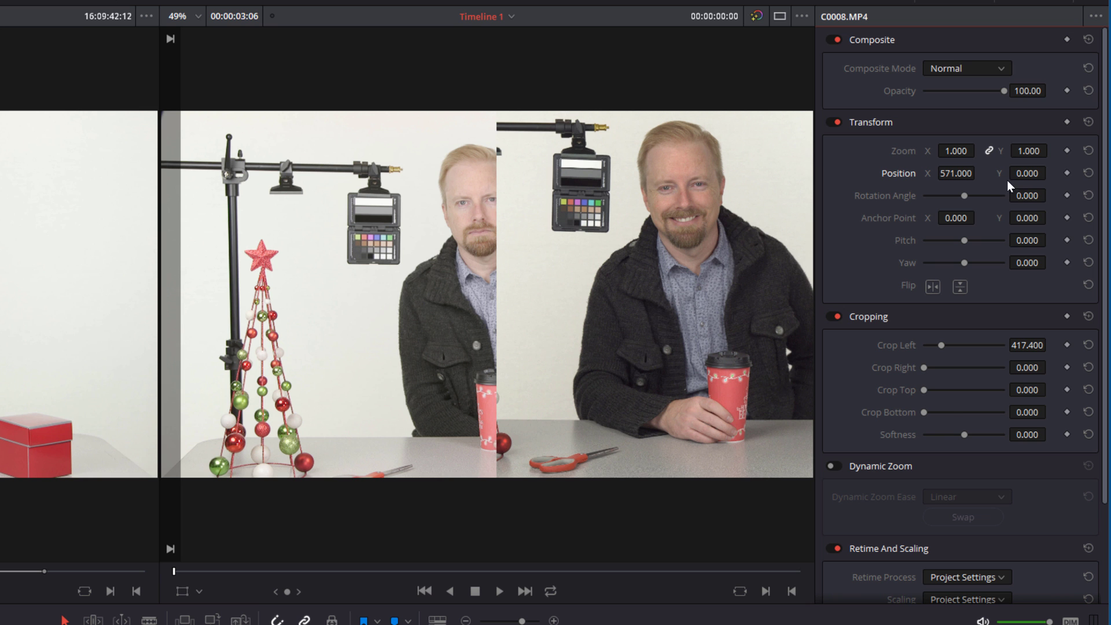
left_click_drag(941, 344, 941, 345)
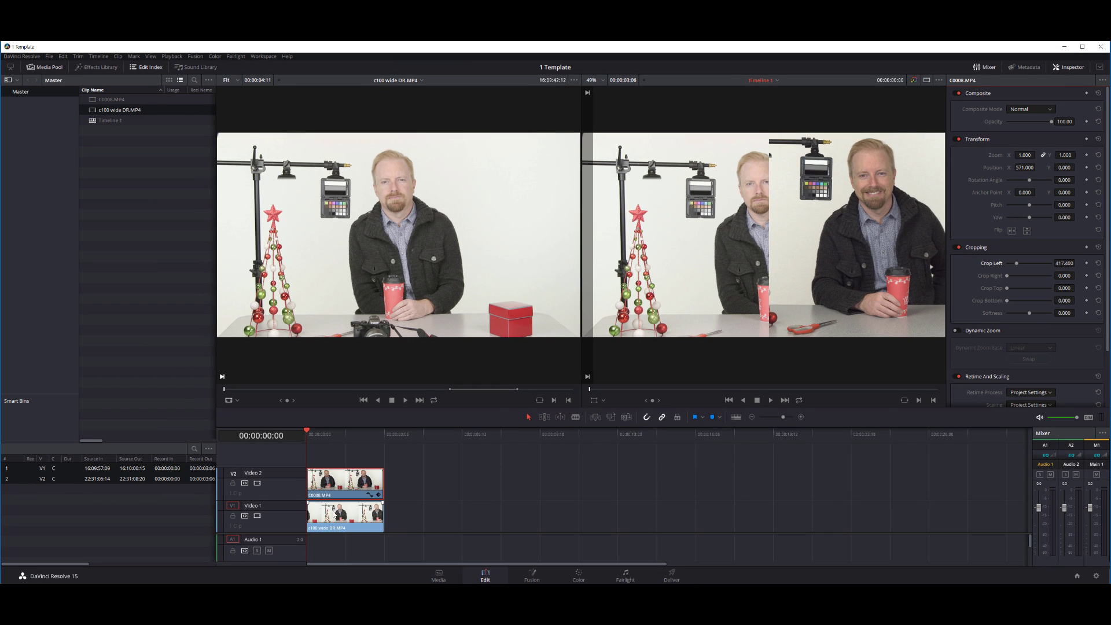
Step: Set the c100 wide DR.MP4 clip on V1 to Position X -398 and Zoom 1.110
left_click(331, 515)
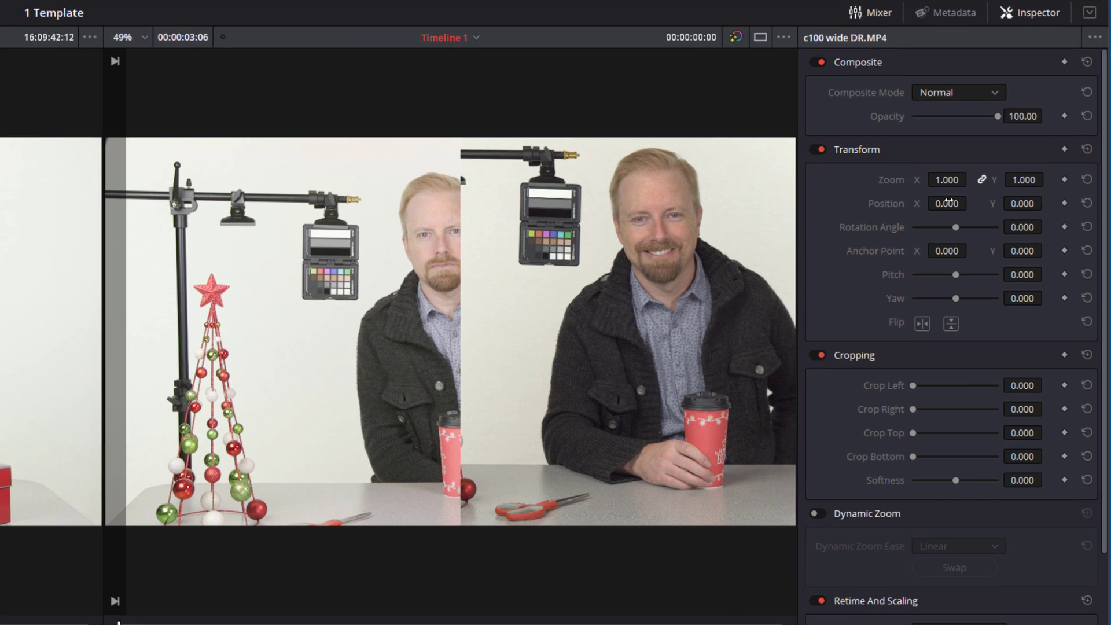
left_click_drag(946, 204, 970, 204)
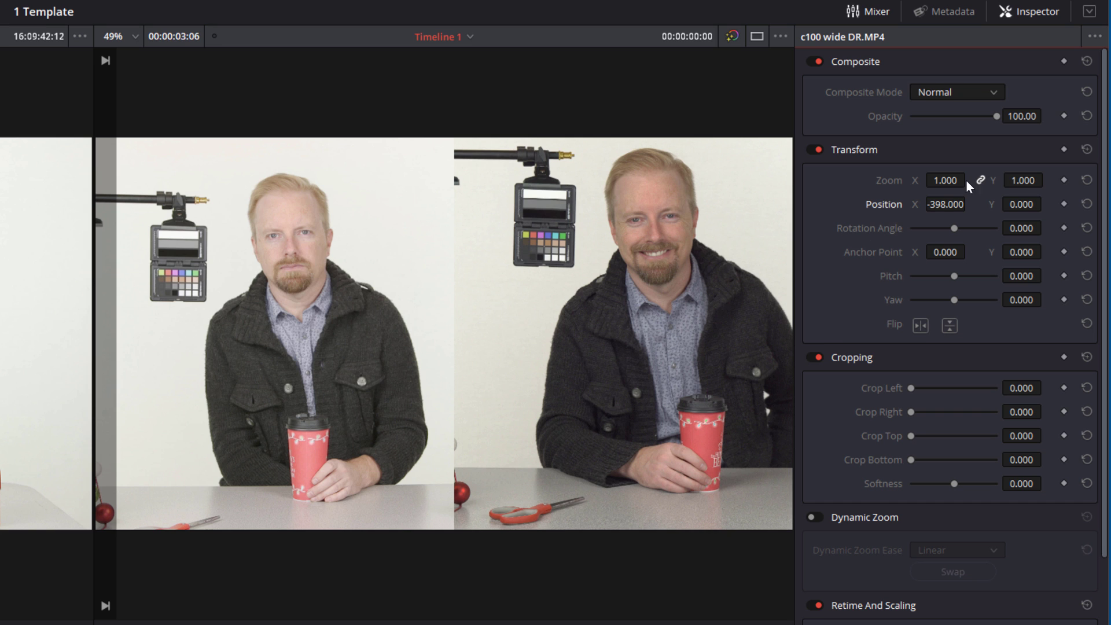
left_click_drag(942, 181, 970, 179)
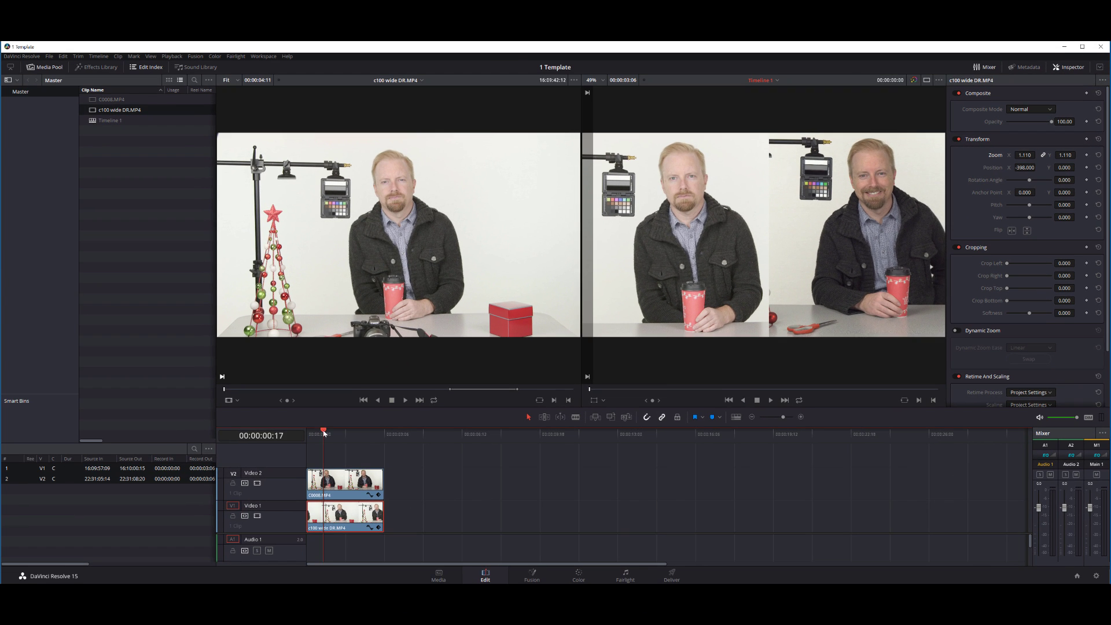
Step: Scrub through the side-by-side composite and switch to the Color page
left_click(333, 433)
mouse_move(333, 432)
left_mouse_down()
mouse_move(318, 435)
mouse_move(349, 439)
left_mouse_up()
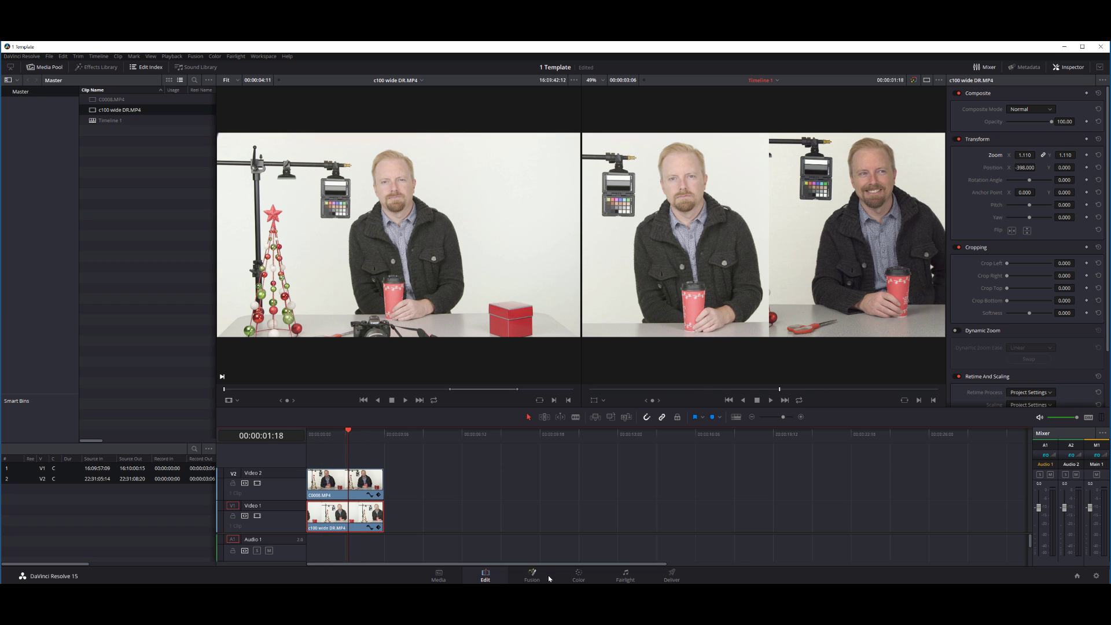
left_click(579, 575)
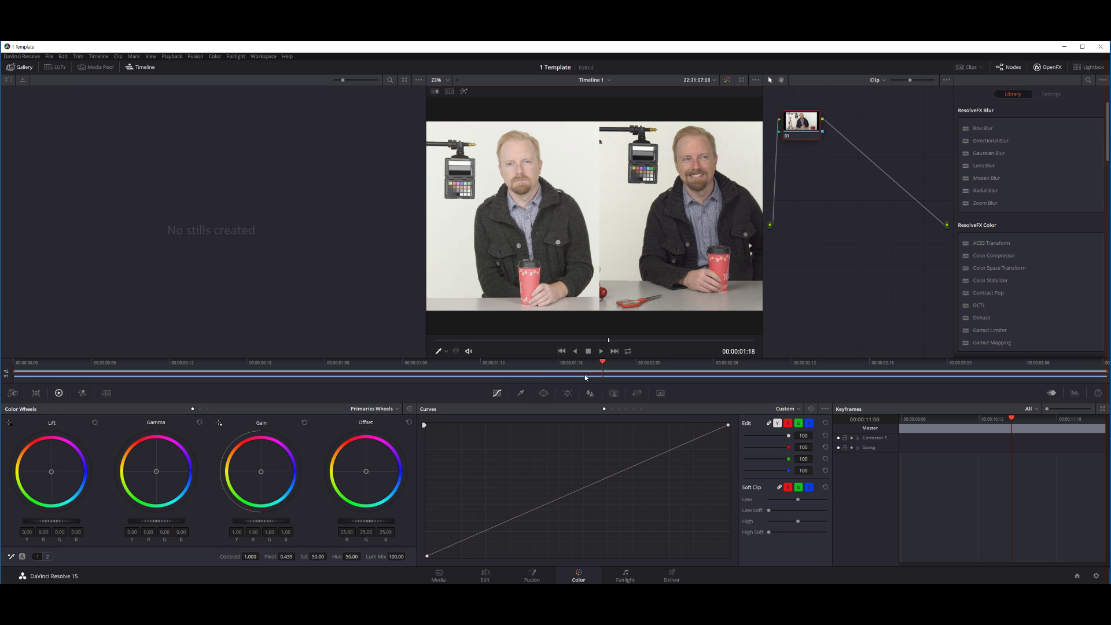
Step: Show the project's clips in the Media Pool and hide the clip strip to enlarge the viewer
left_click(136, 70)
left_click(140, 70)
left_click(95, 68)
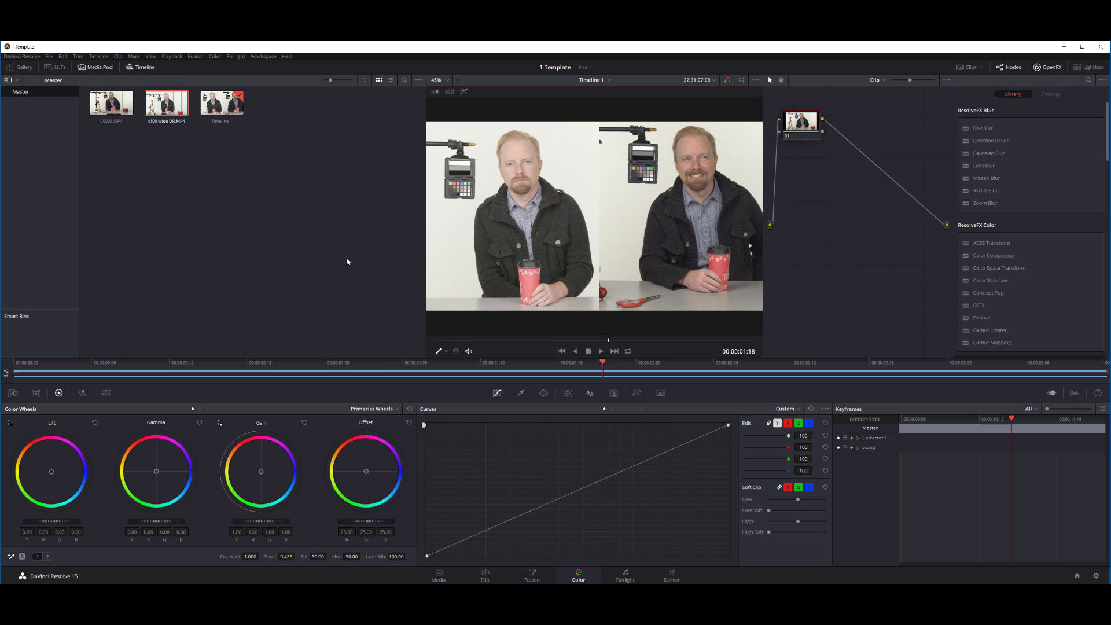
left_click(969, 68)
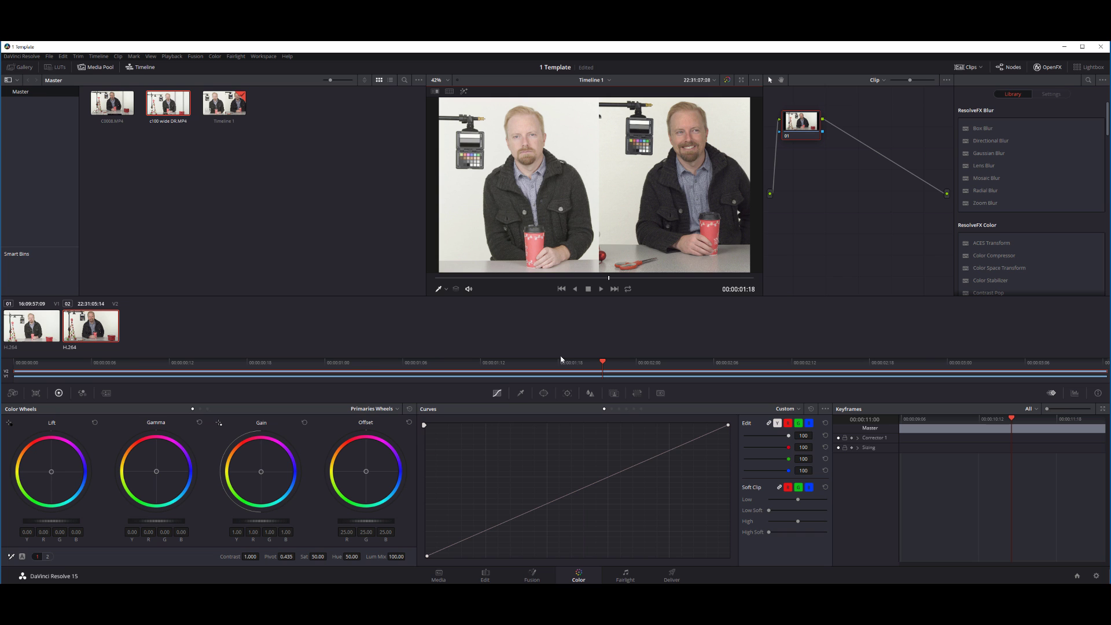
left_click(955, 68)
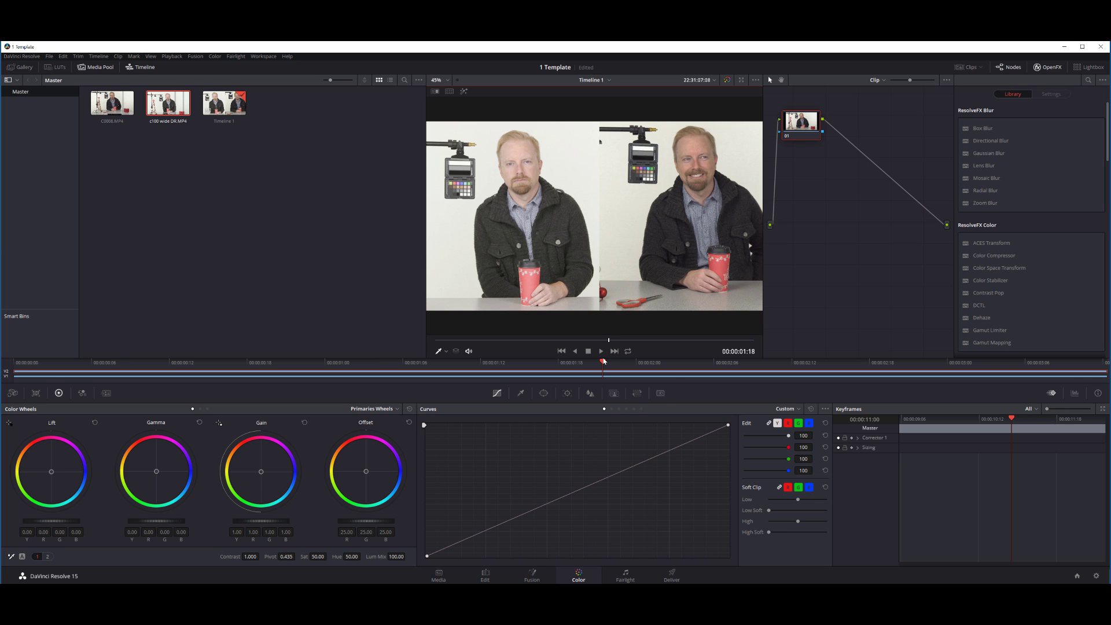
Step: Drag the Curves white point left to brighten the clip and open a floating waveform scope
left_click_drag(728, 425, 686, 426)
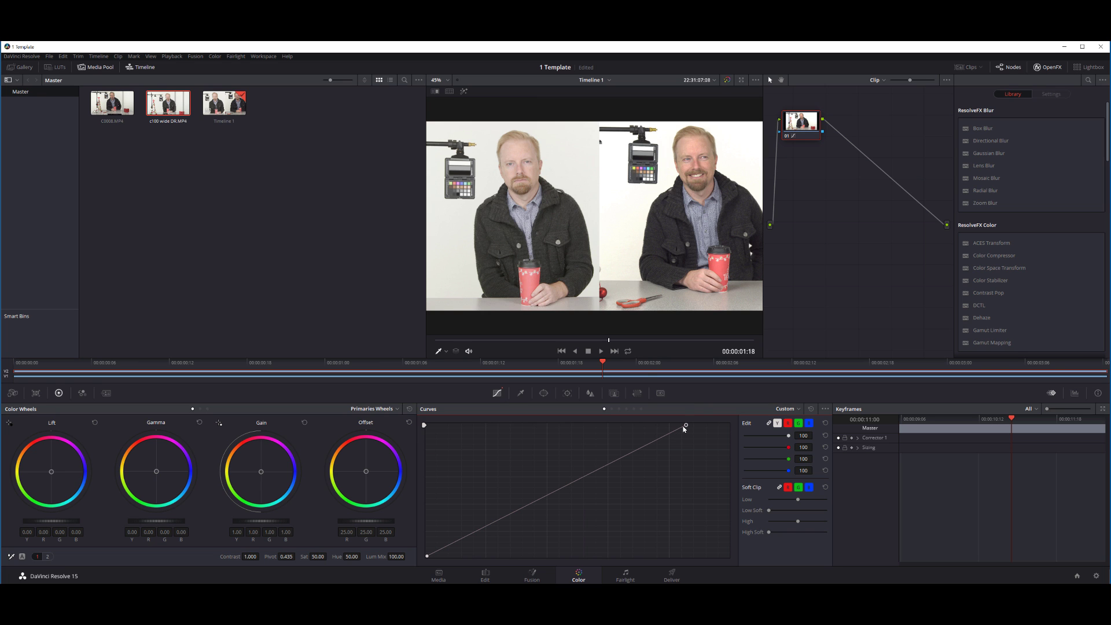
left_click_drag(683, 428, 692, 425)
key("ctrl+shift+w")
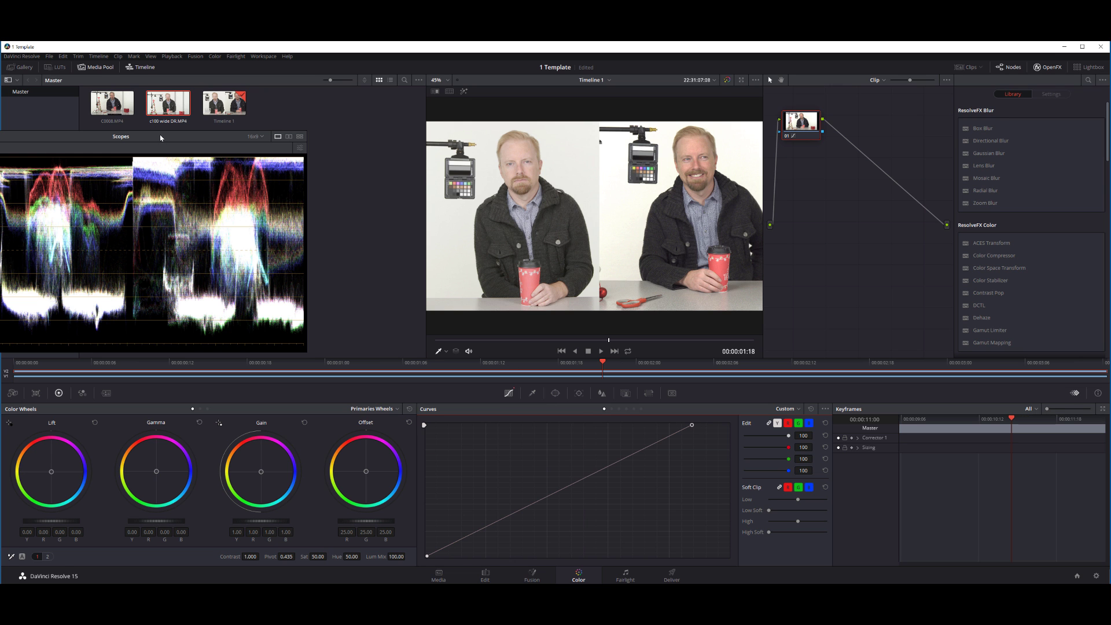
key("ctrl+shift+w")
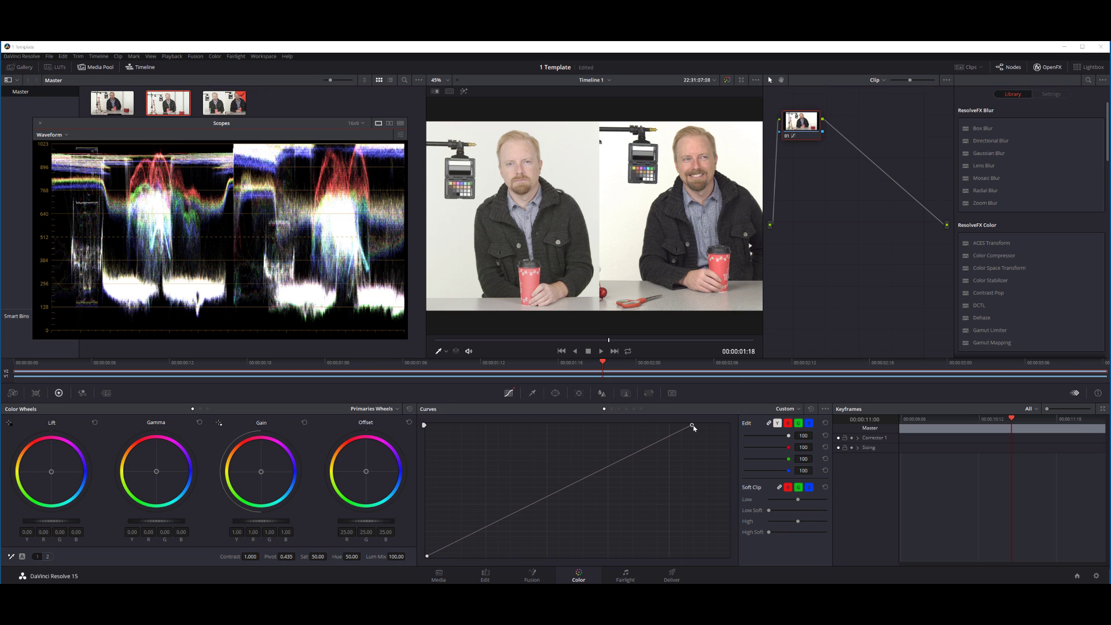
Step: Ease the white point back slightly, then visit the Edit page and return to Color
left_click_drag(692, 425, 717, 424)
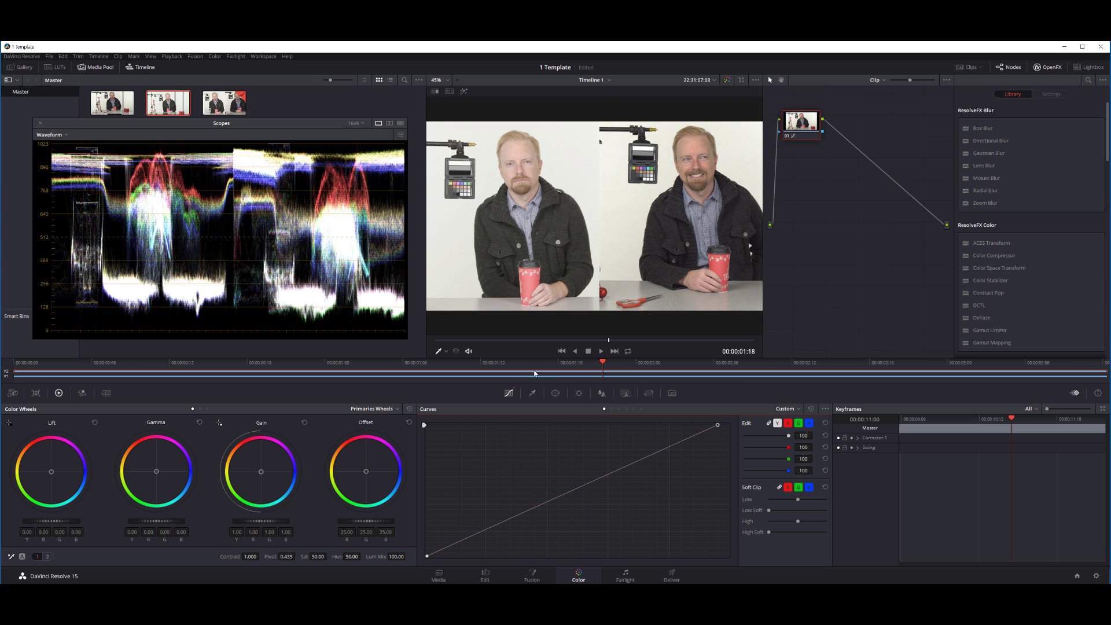
left_click(485, 576)
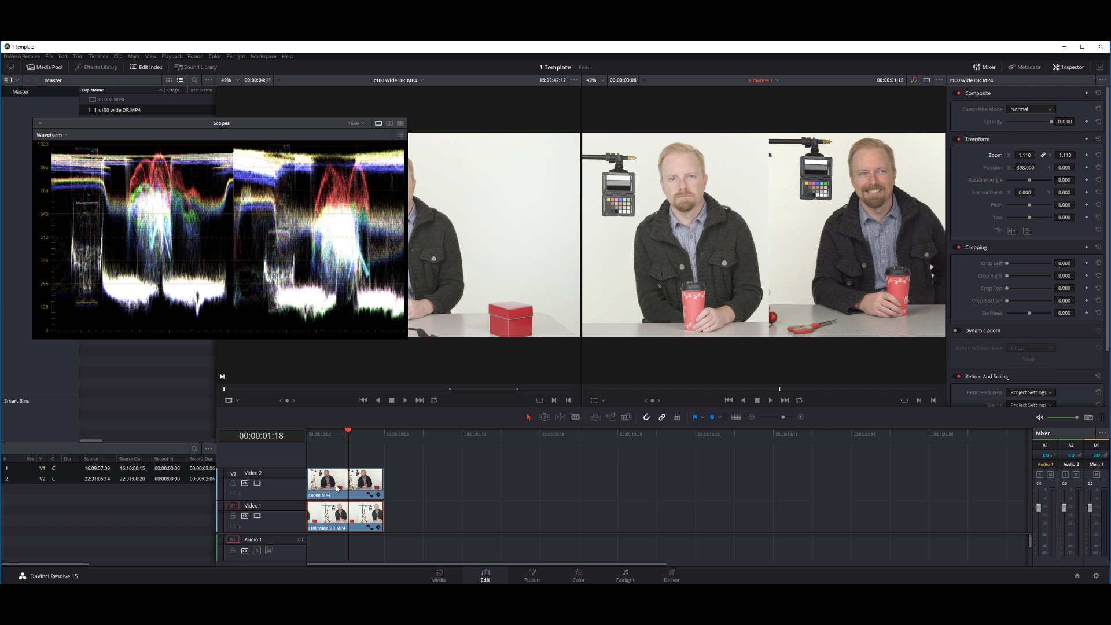
left_click(578, 574)
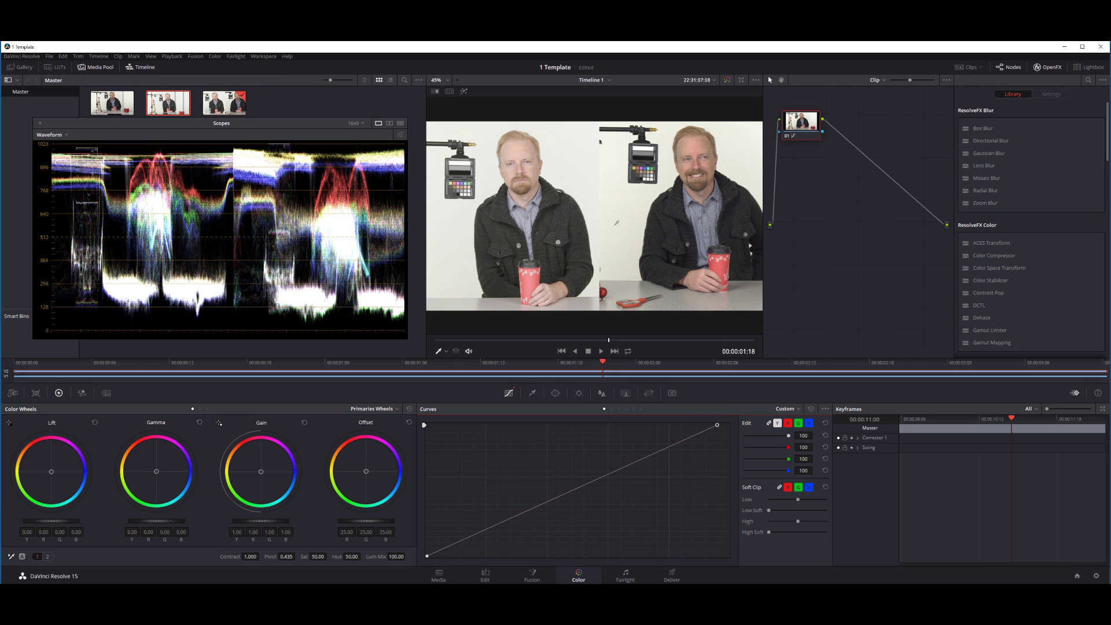